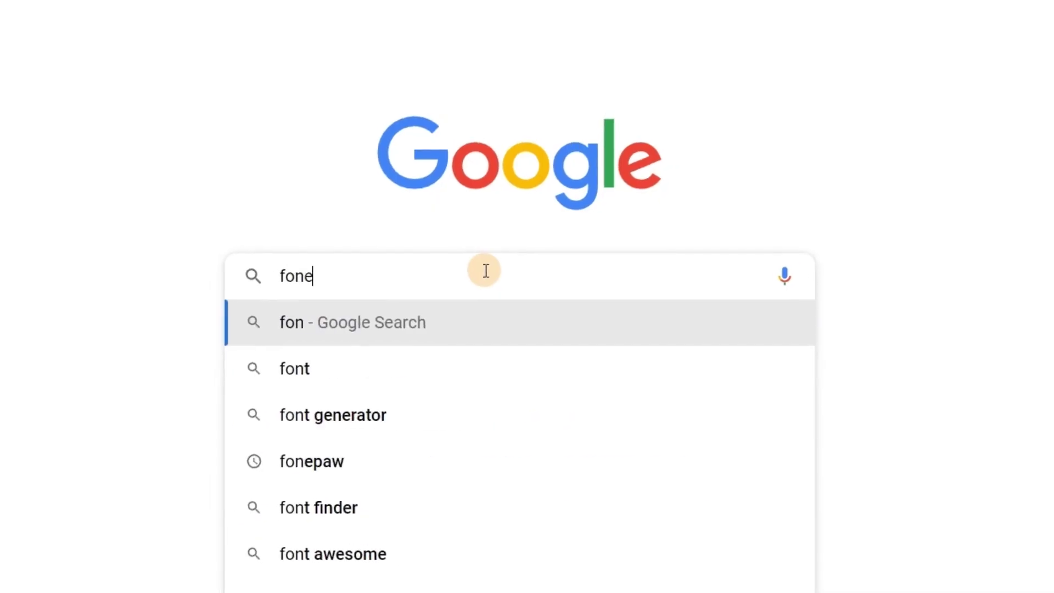
text(paw)
- Search for FonePaw and open the iOS Transfer product page
key(Return)
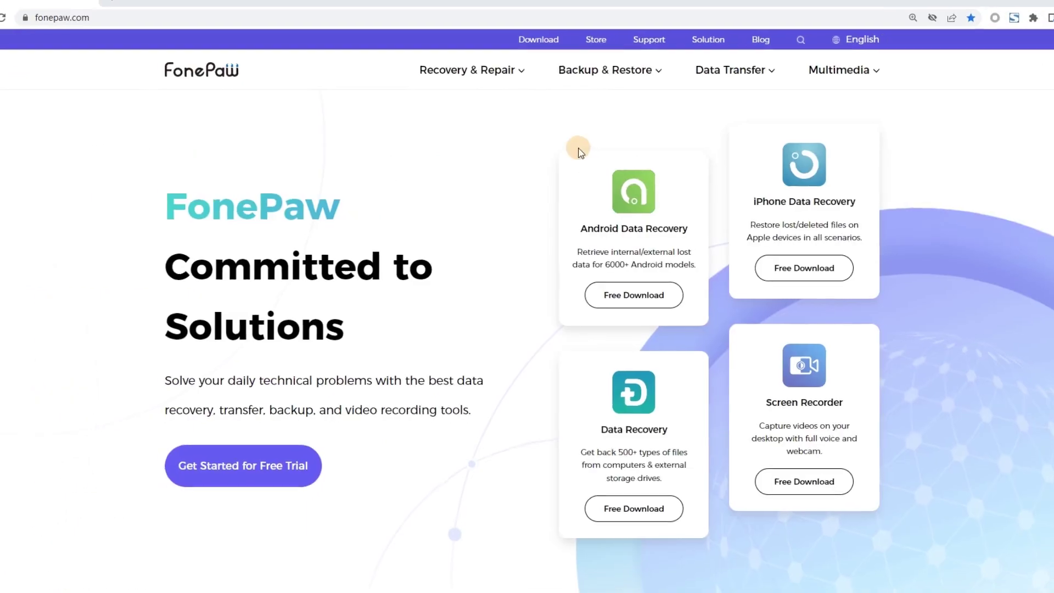
click(711, 211)
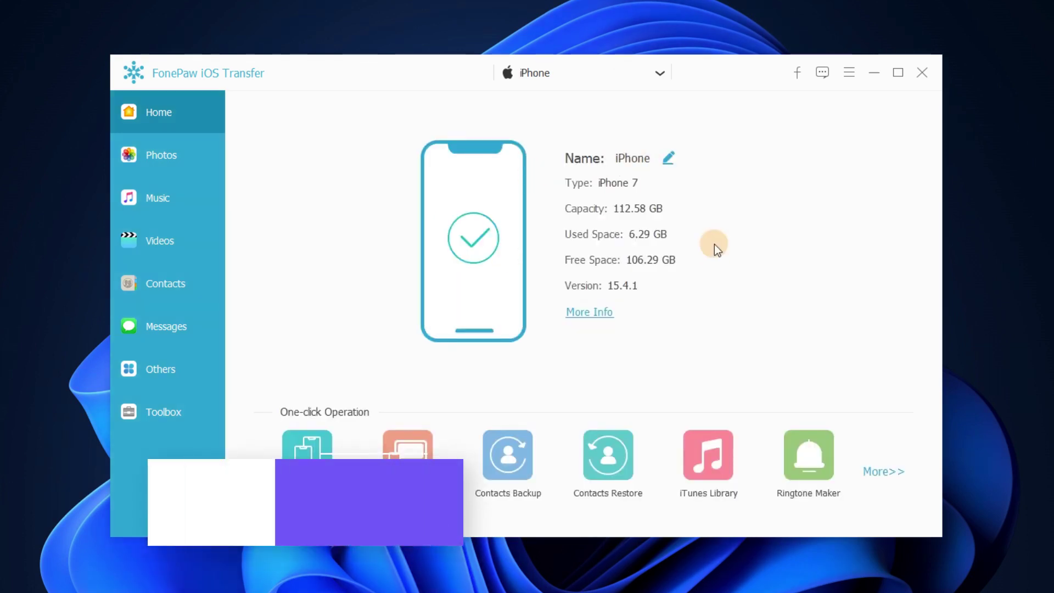
- Check the connected phones in the device dropdown and keep the iPhone 7 as source
click(659, 71)
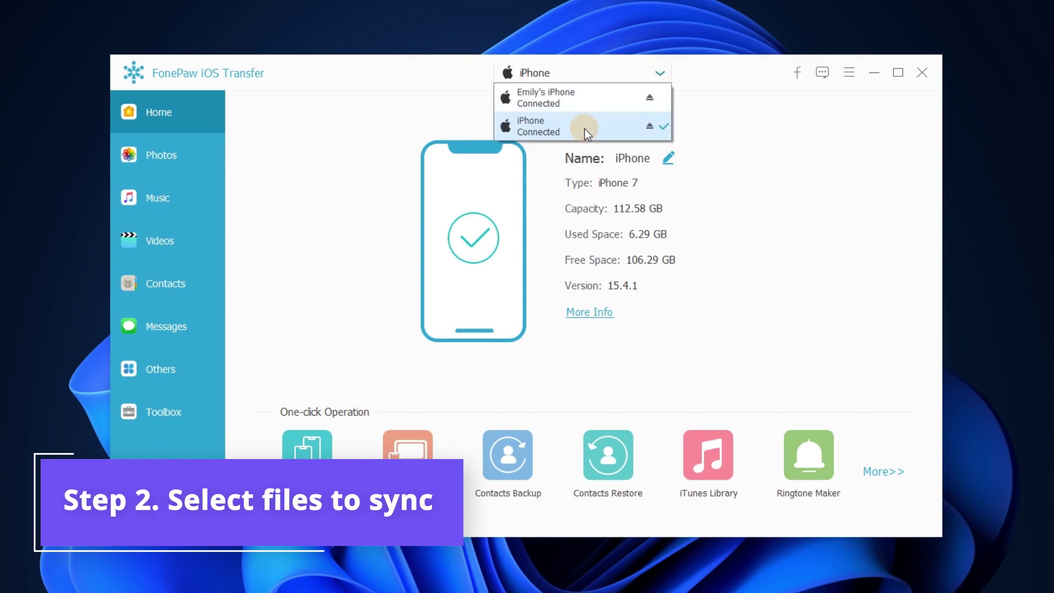
click(576, 118)
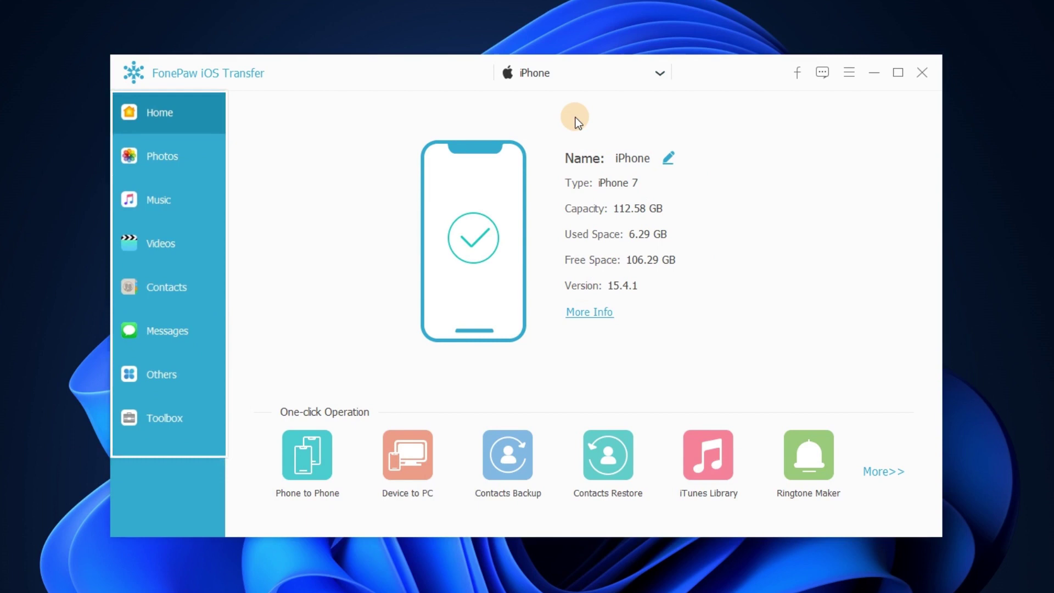
click(157, 198)
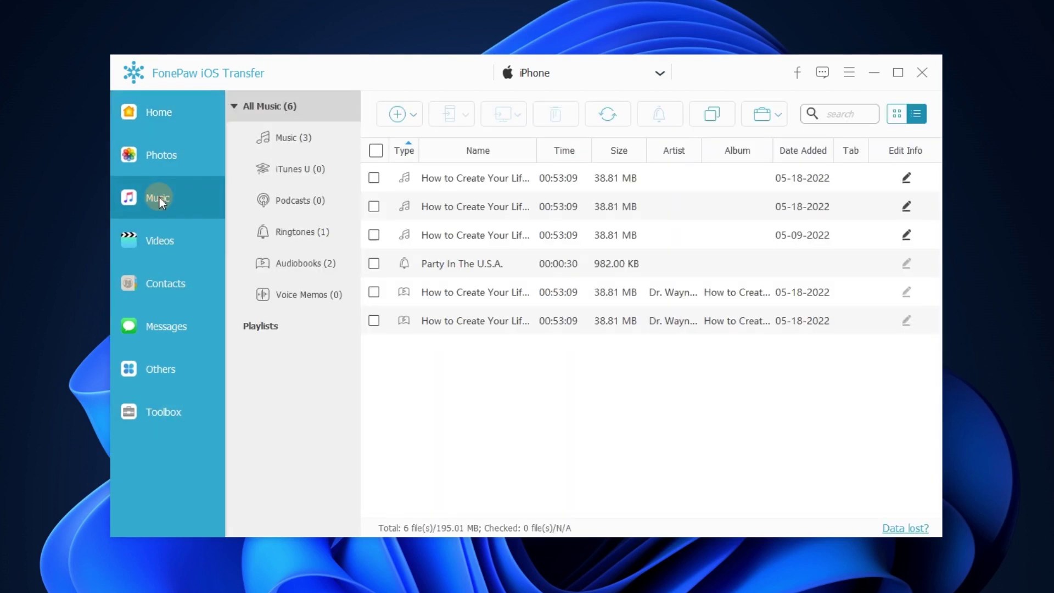
click(377, 150)
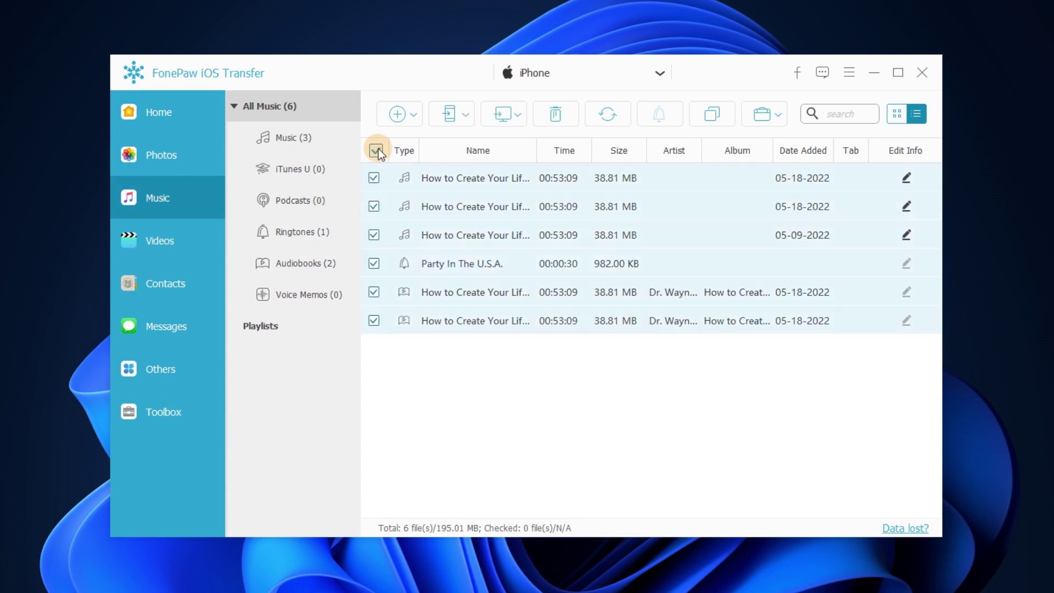
click(464, 116)
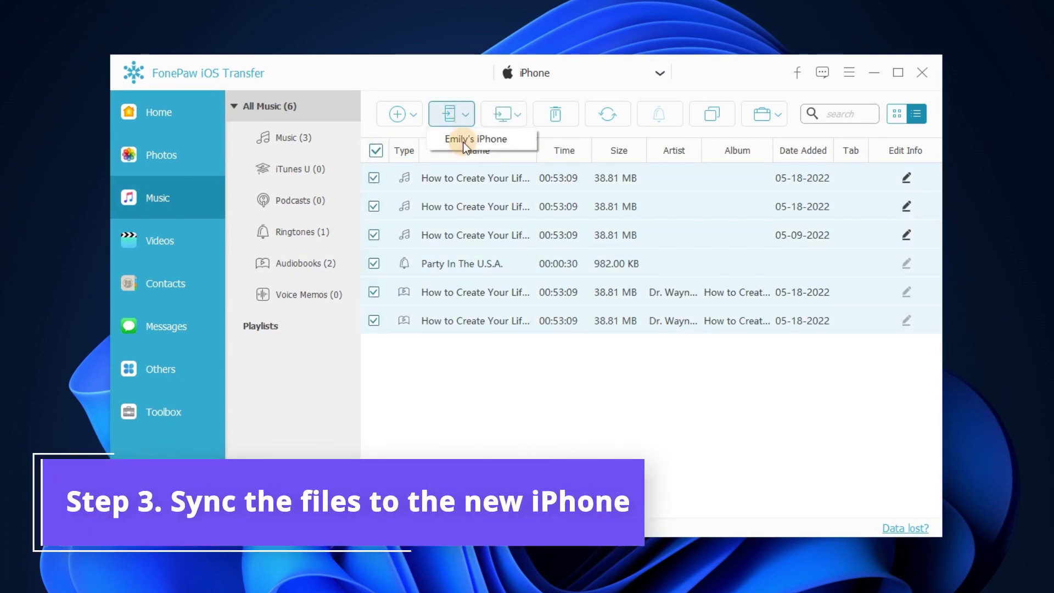
click(465, 140)
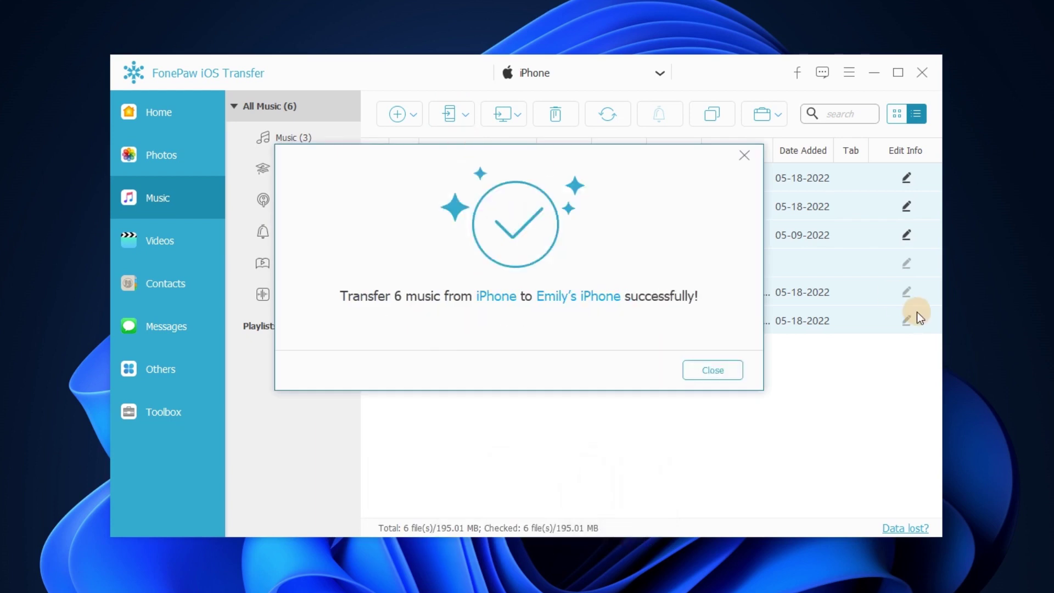
click(180, 163)
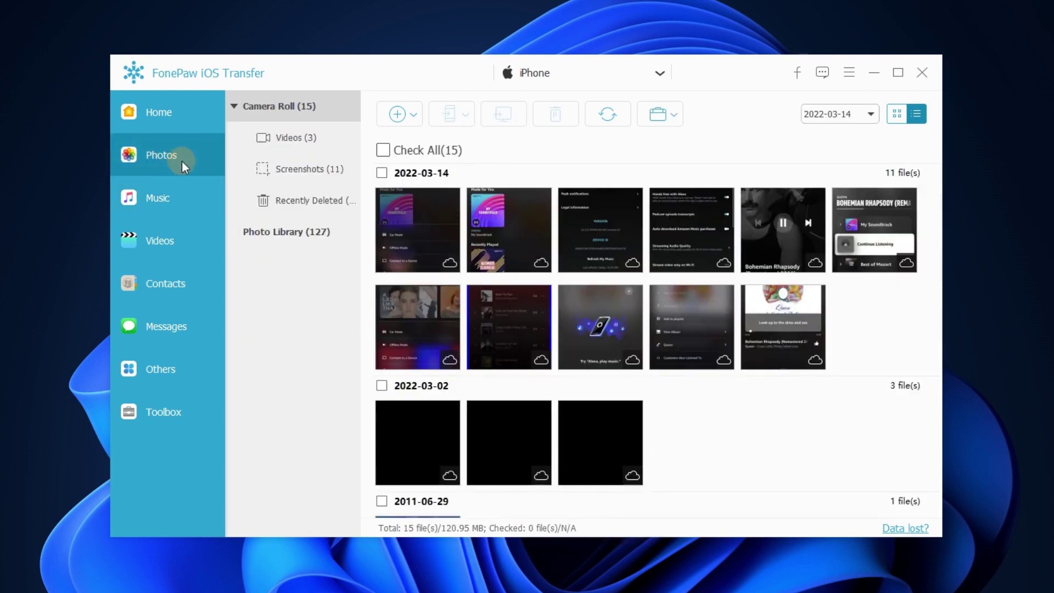
click(385, 150)
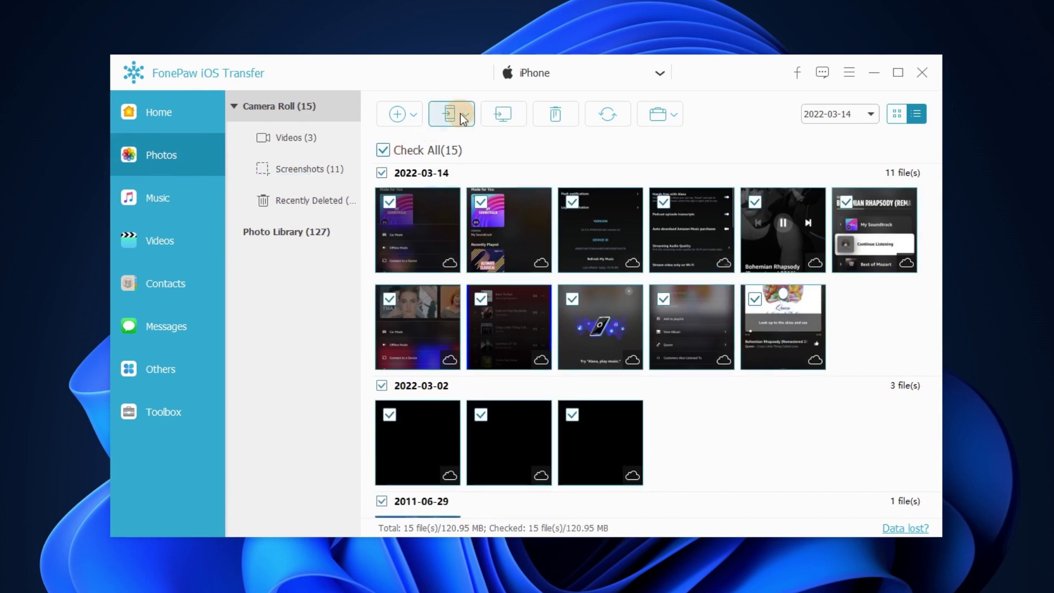
click(461, 113)
click(465, 140)
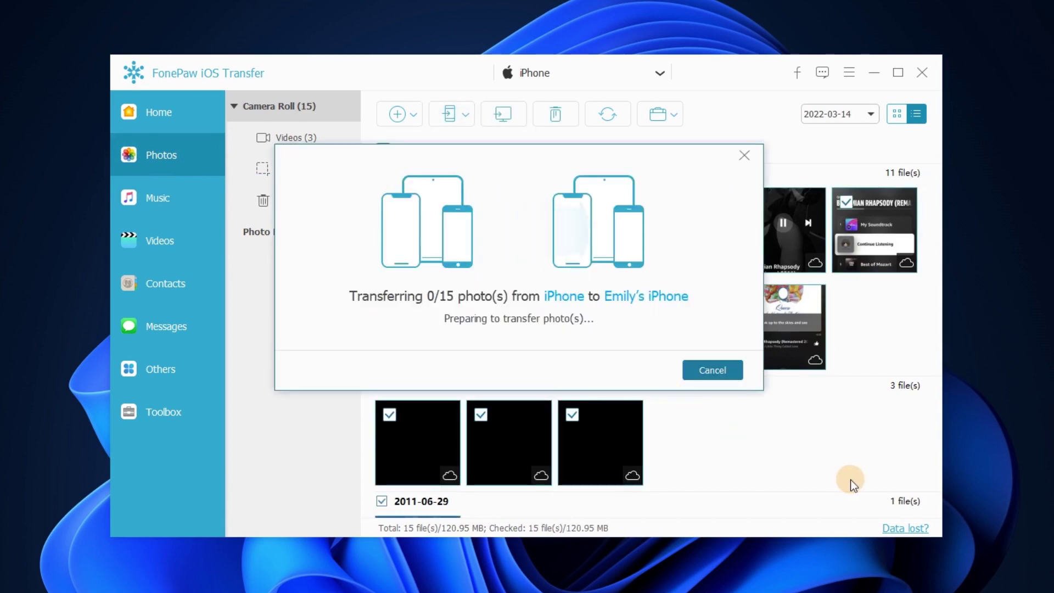